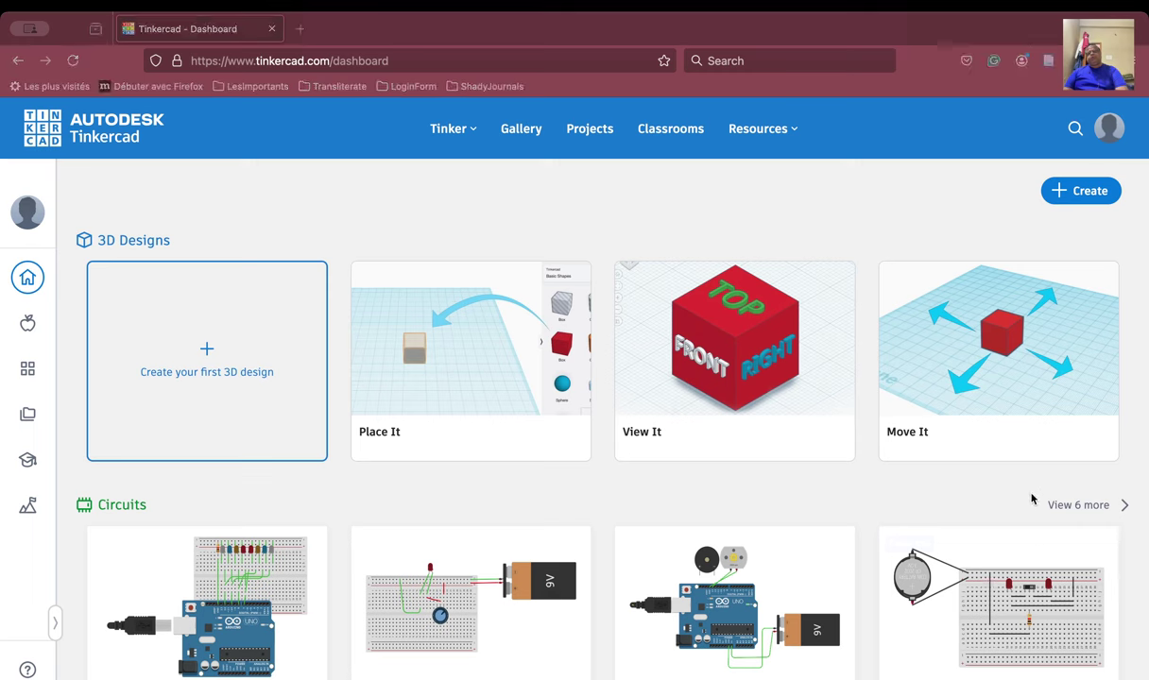
Step: Create a new circuit design from the dashboard
left_click(1007, 488)
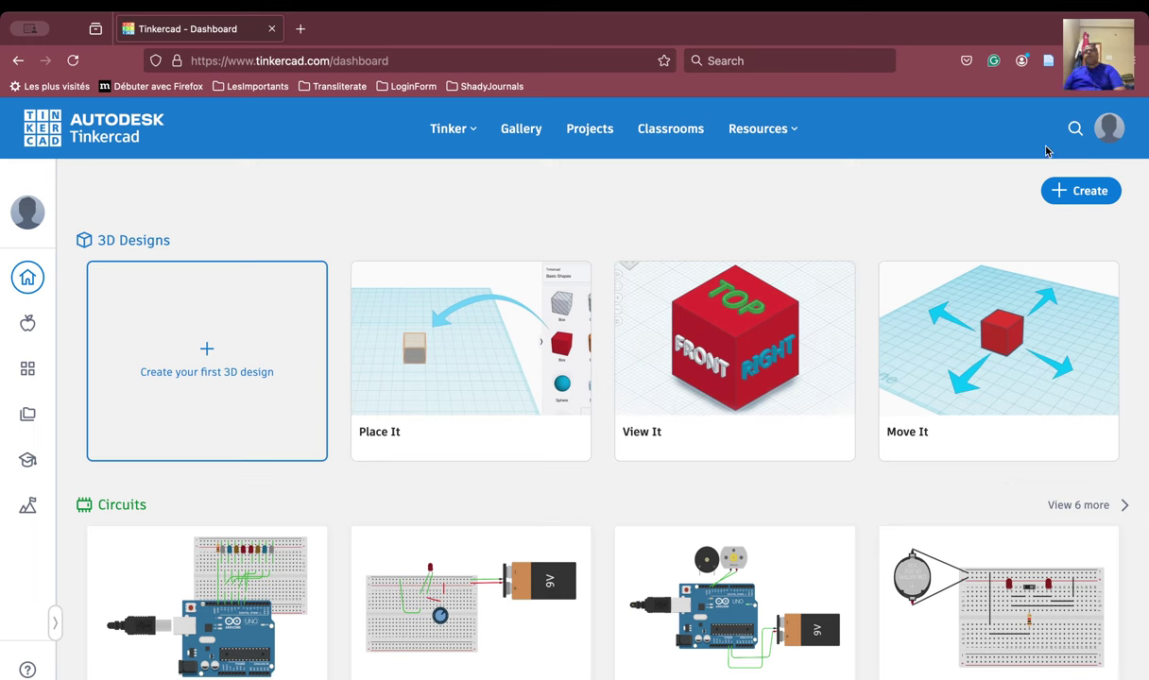
left_click(1077, 191)
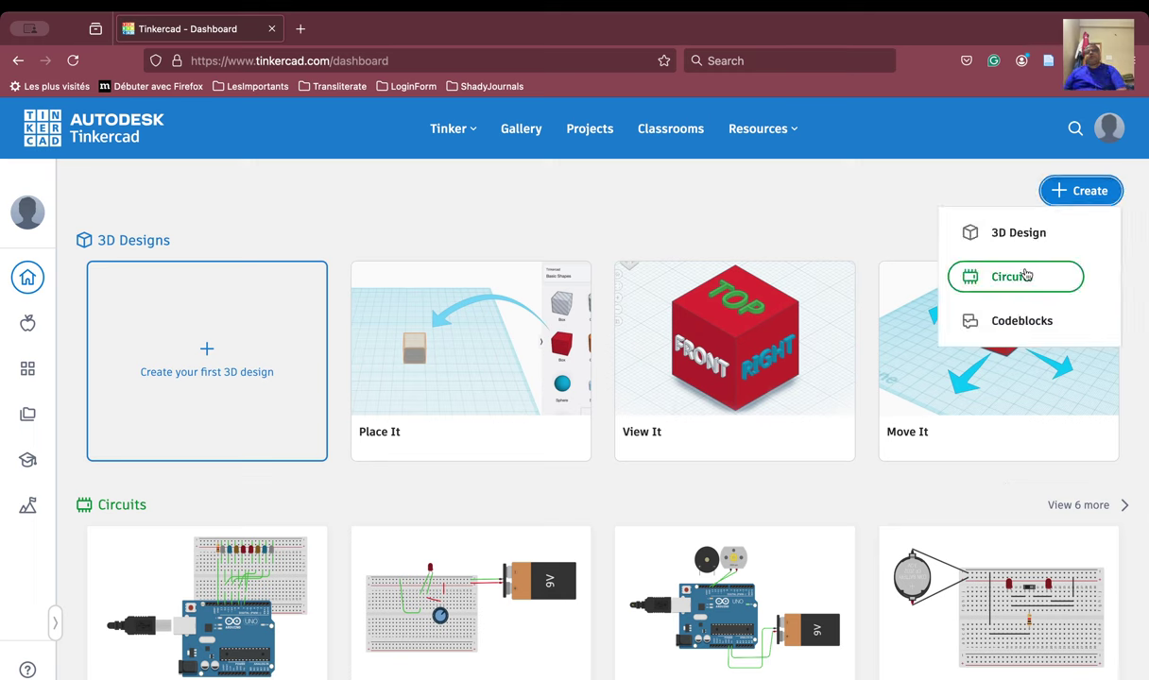
left_click(973, 280)
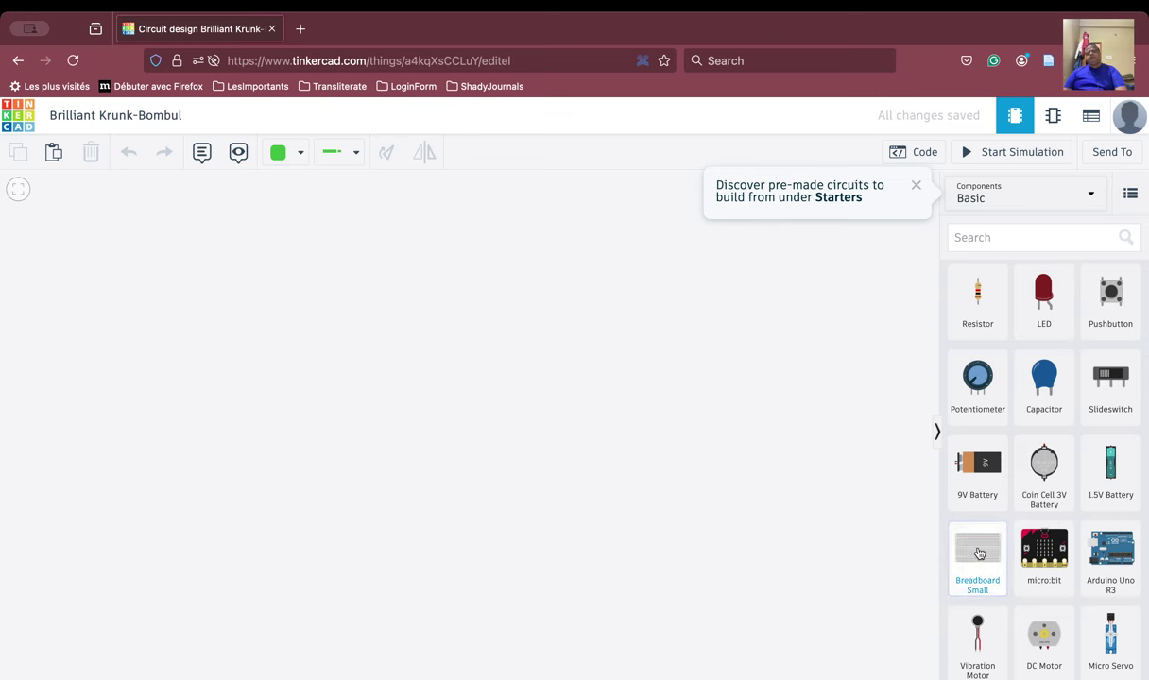
Step: Place a Breadboard Small on the empty workplane and shift it left to leave space beside it
left_click_drag(977, 557, 469, 435)
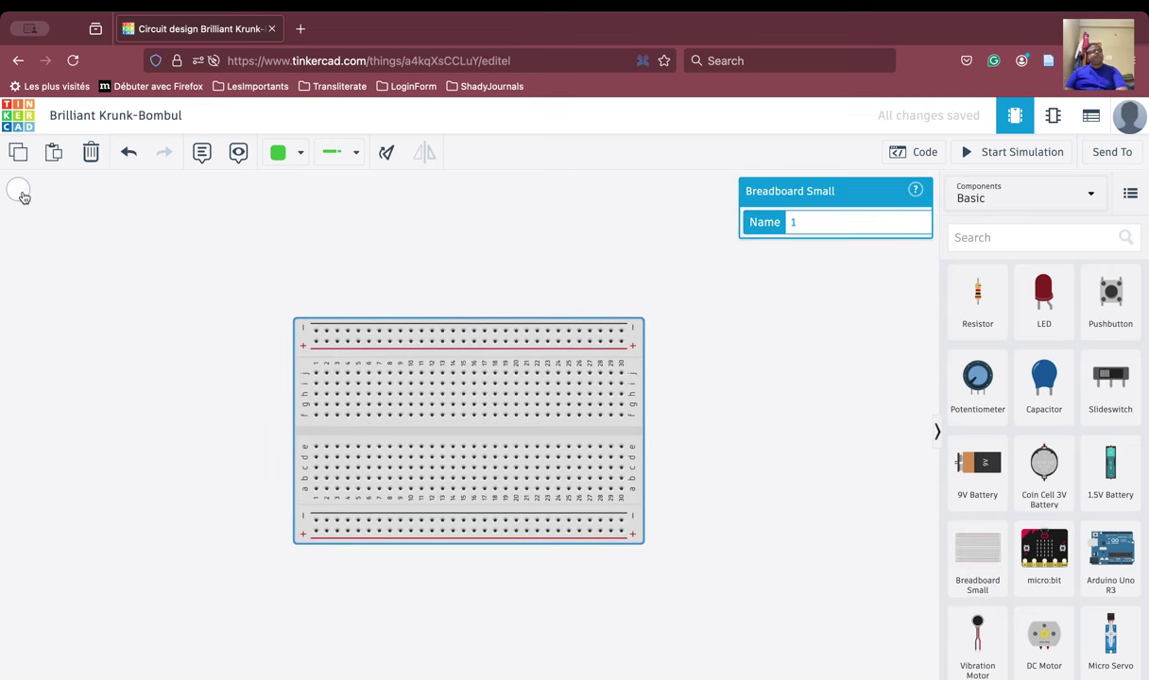
left_click(19, 191)
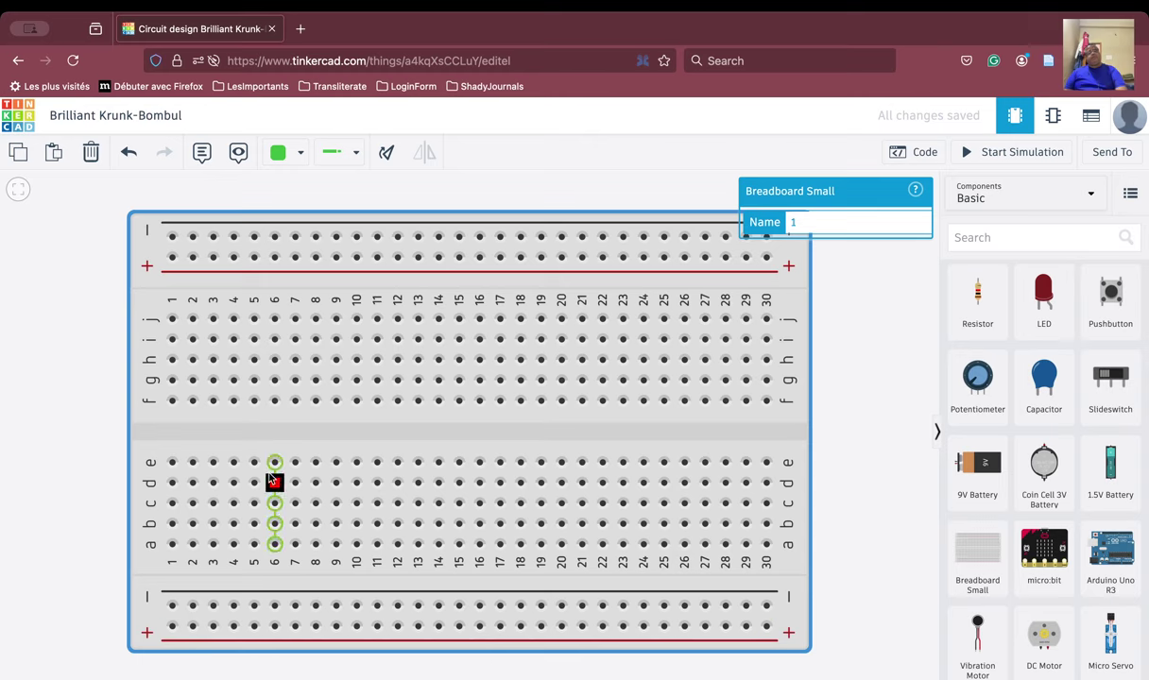
left_click_drag(281, 435, 191, 430)
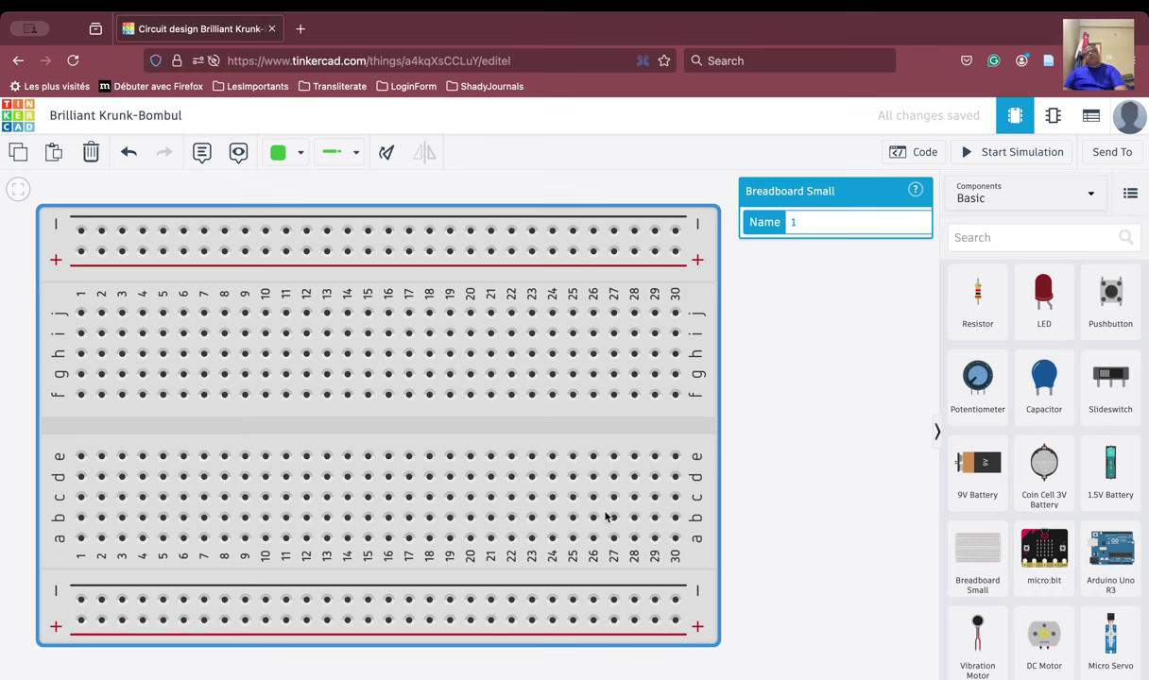
left_click(805, 515)
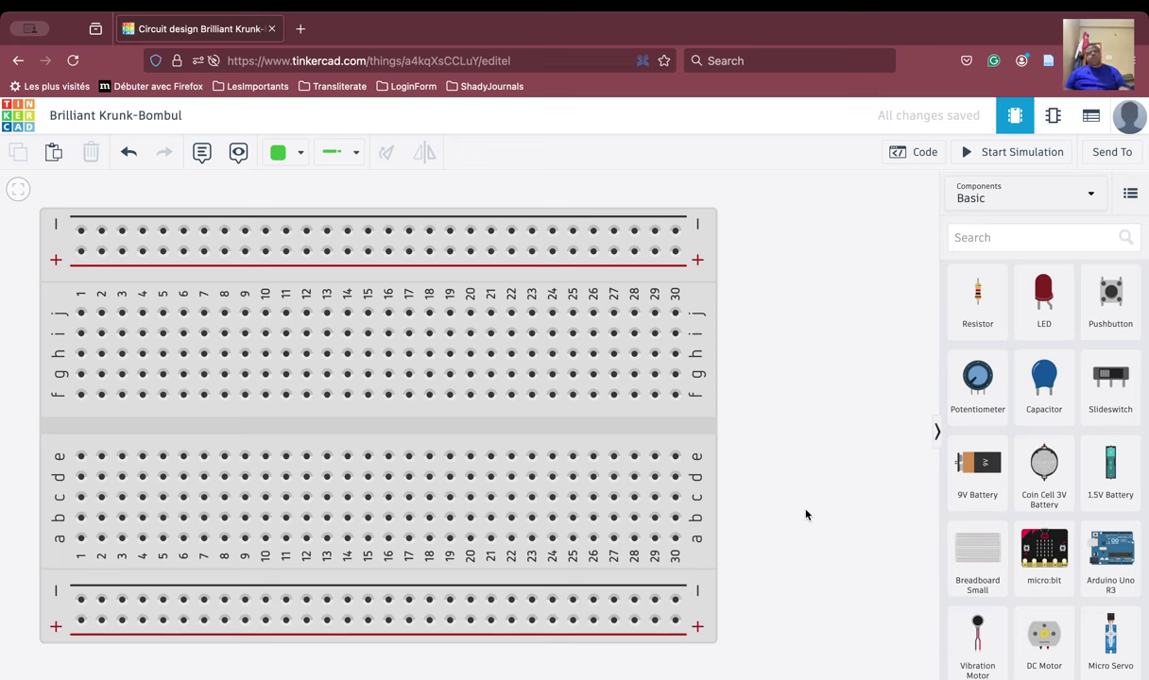
Step: Place a red LED on the breadboard with its cathode in j22 and its anode in j23
left_click(1056, 304)
left_click_drag(1056, 305, 519, 228)
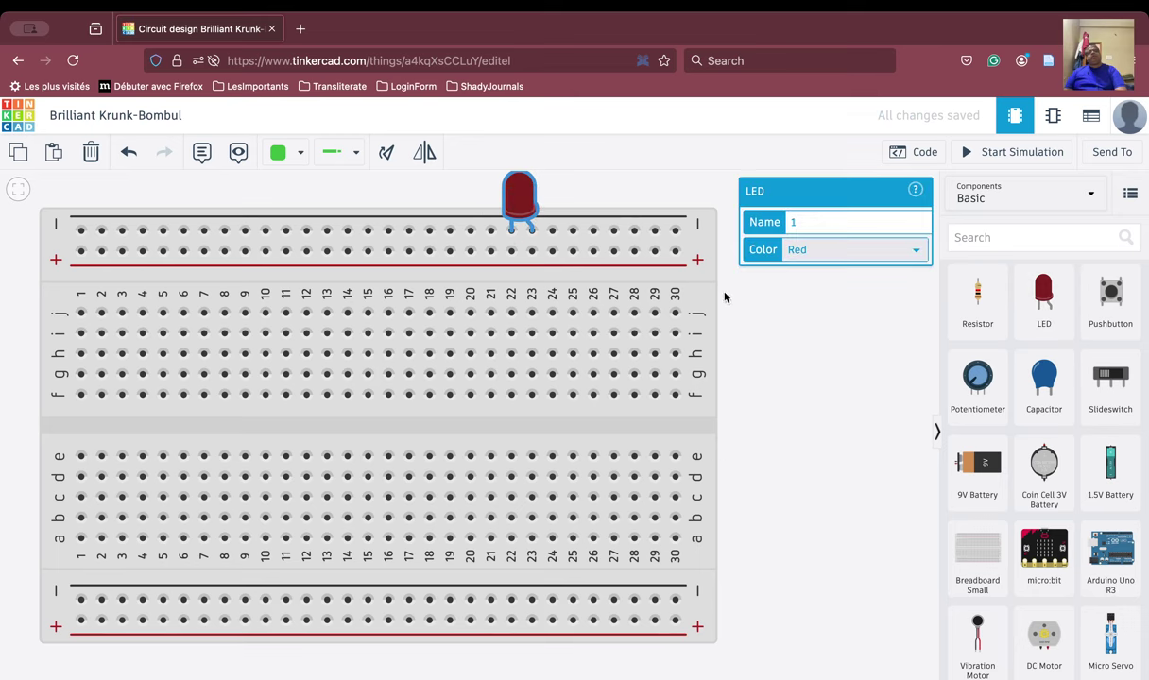
left_click(833, 351)
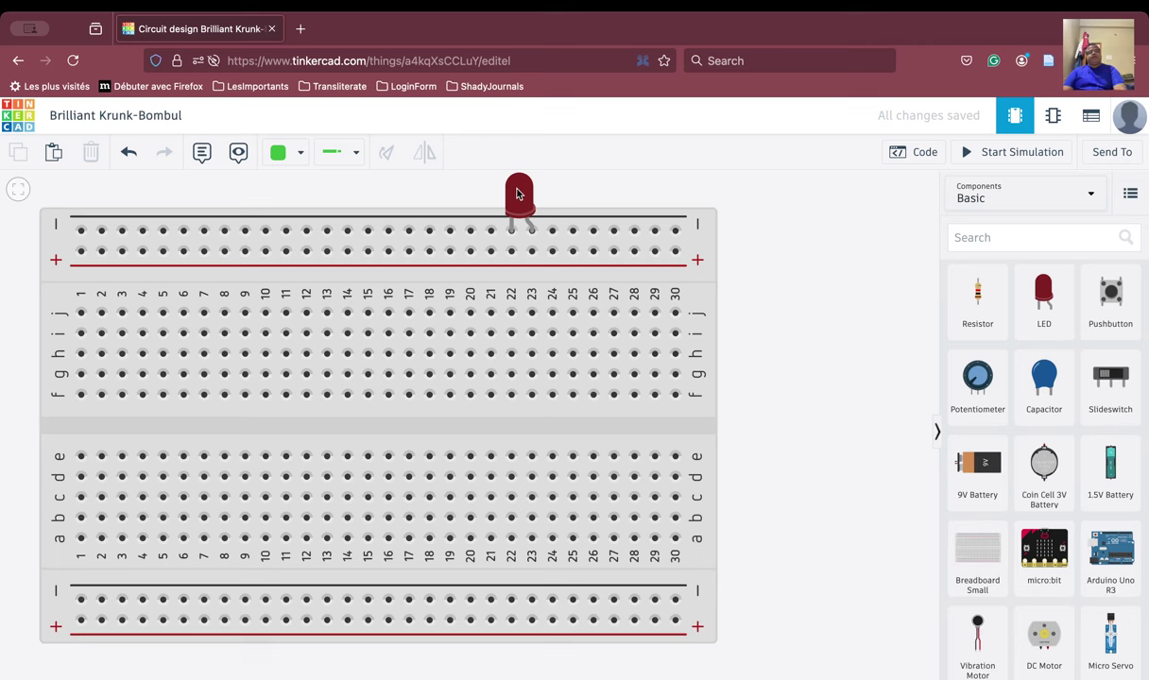
left_click_drag(514, 191, 514, 220)
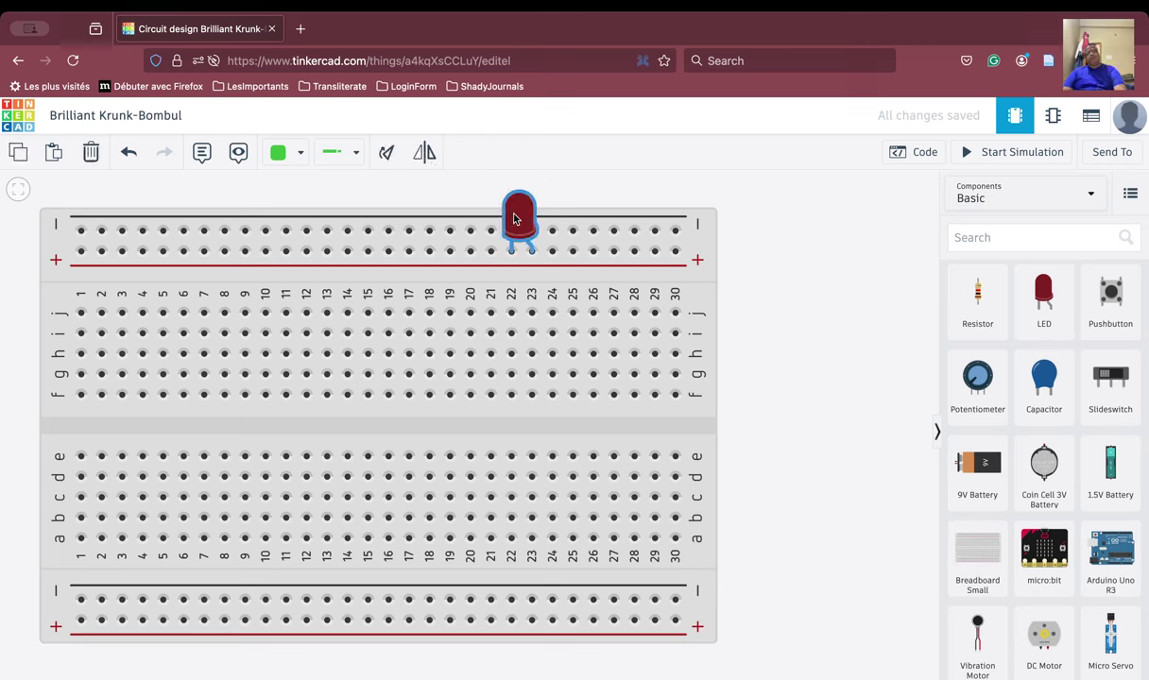
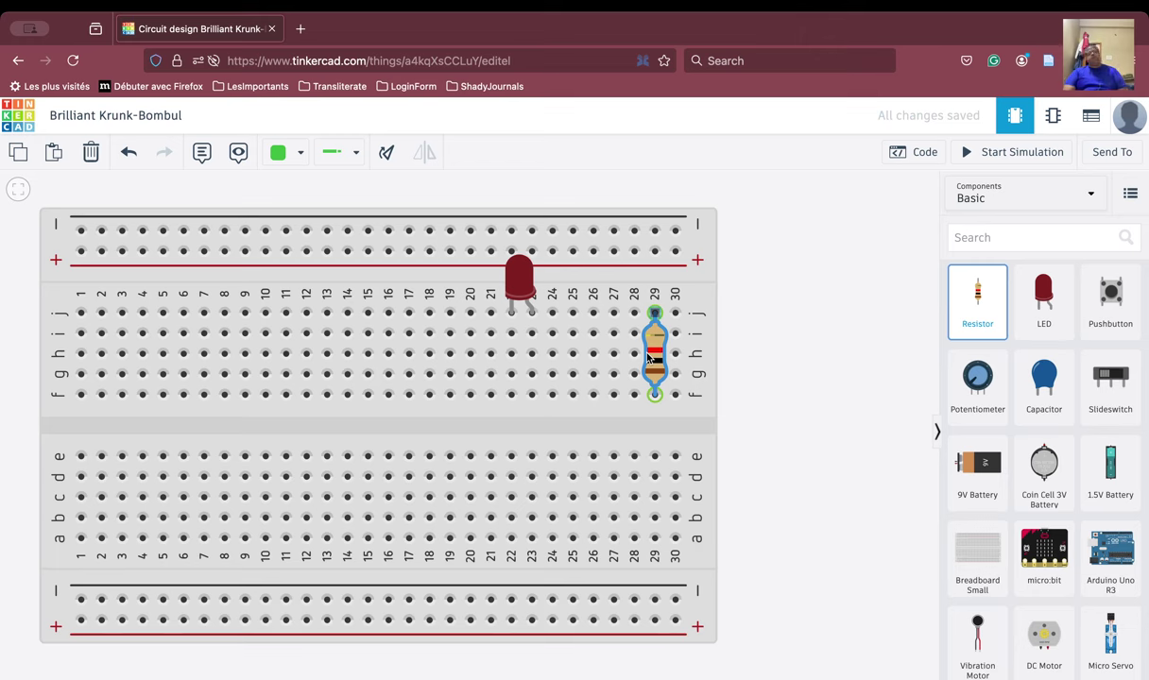
Step: Add a 1 kΩ resistor to the breadboard, bridging the upper negative rail and hole j18
left_click(649, 357)
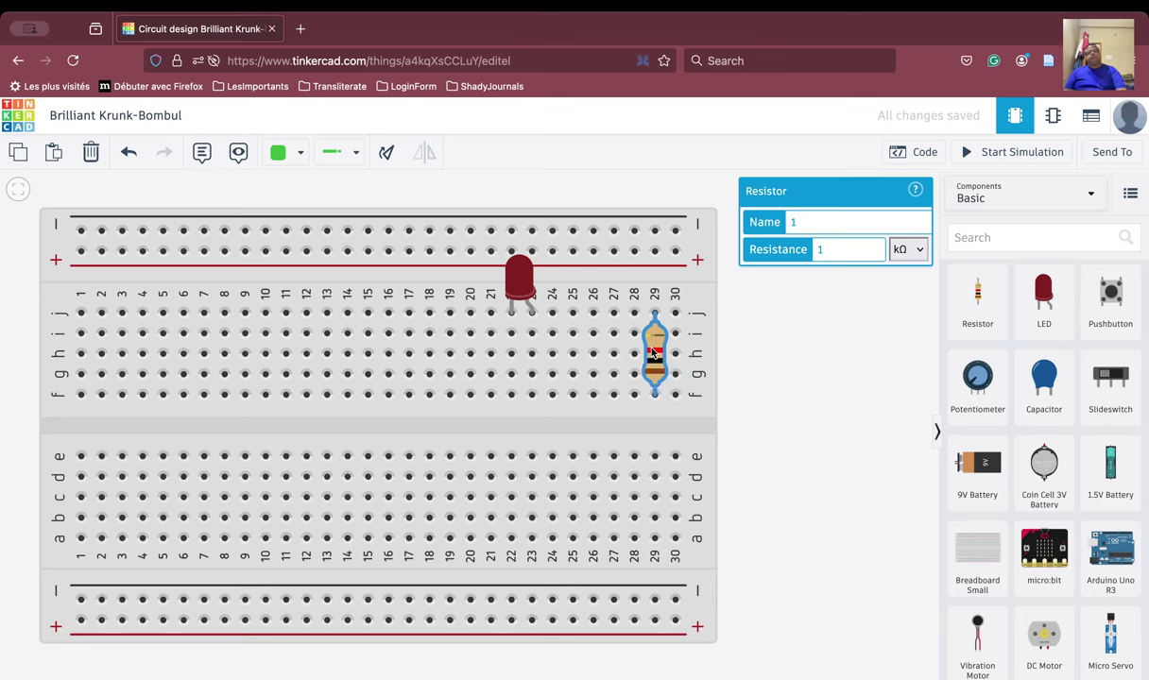
left_click_drag(654, 353, 424, 273)
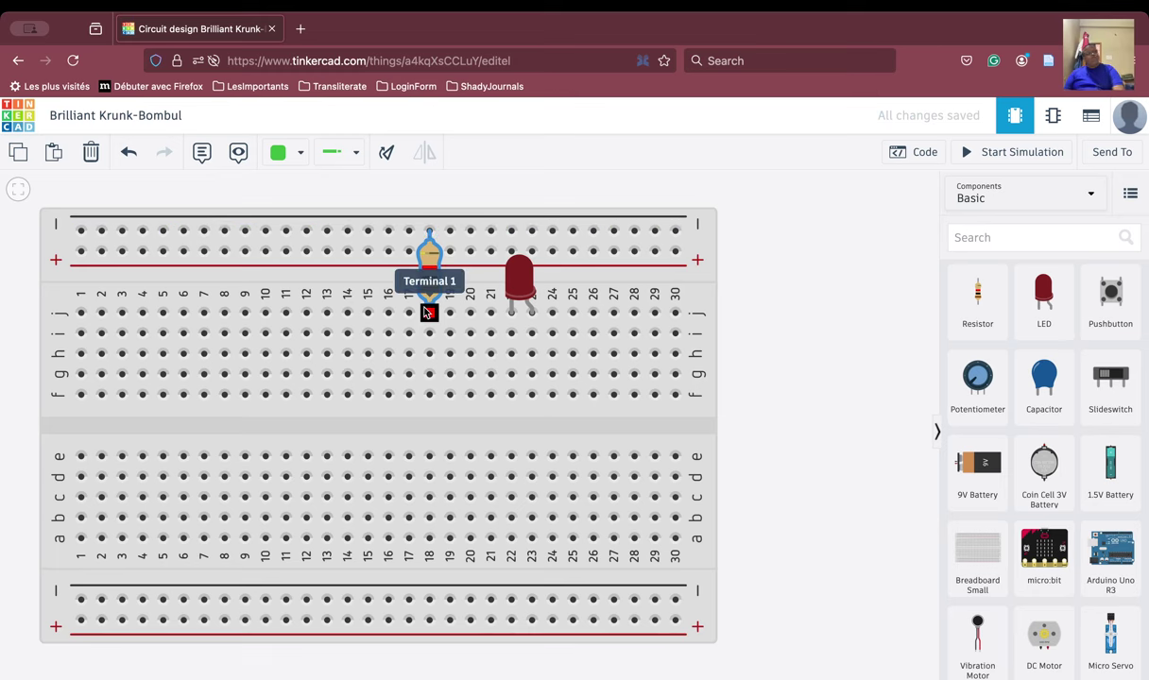
left_click_drag(428, 311, 424, 389)
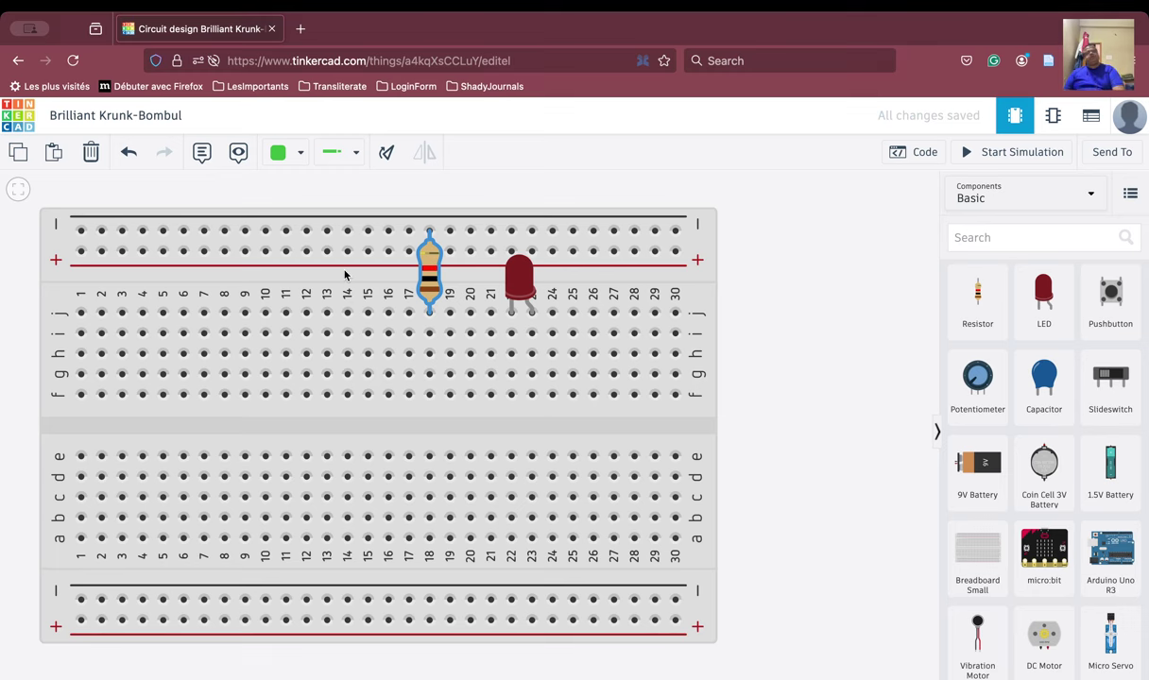
Step: Move the breadboard further left and place a Coin Cell 3V Battery to its right
left_click_drag(345, 275, 312, 282)
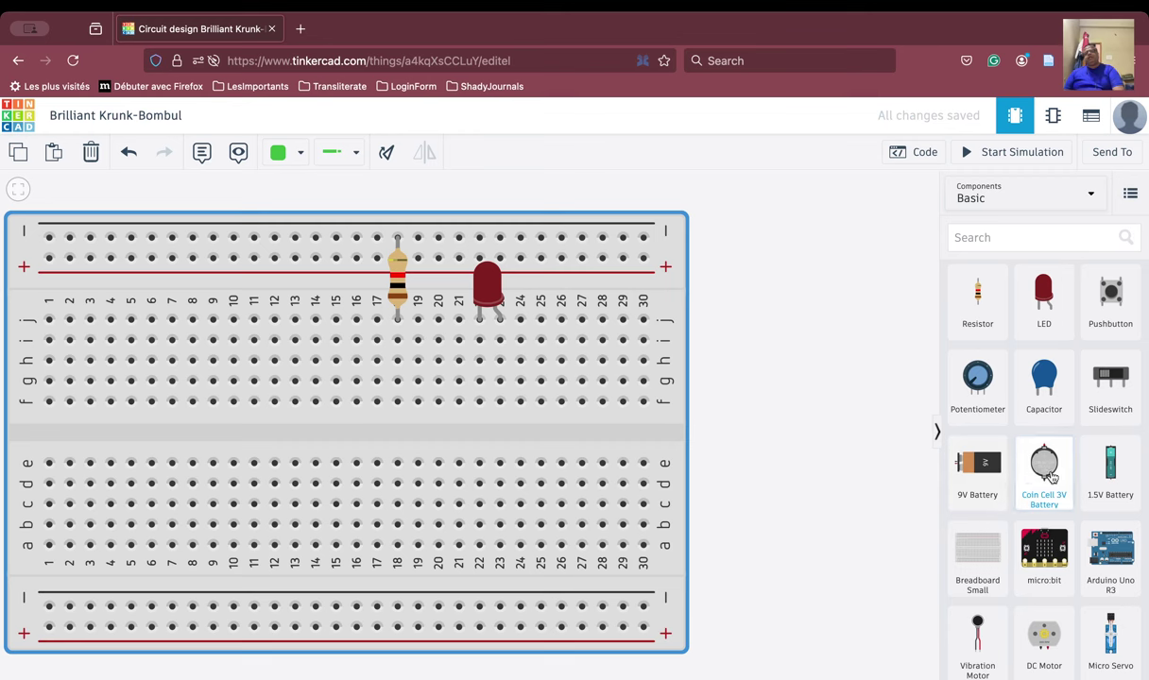
left_click_drag(1043, 465, 832, 400)
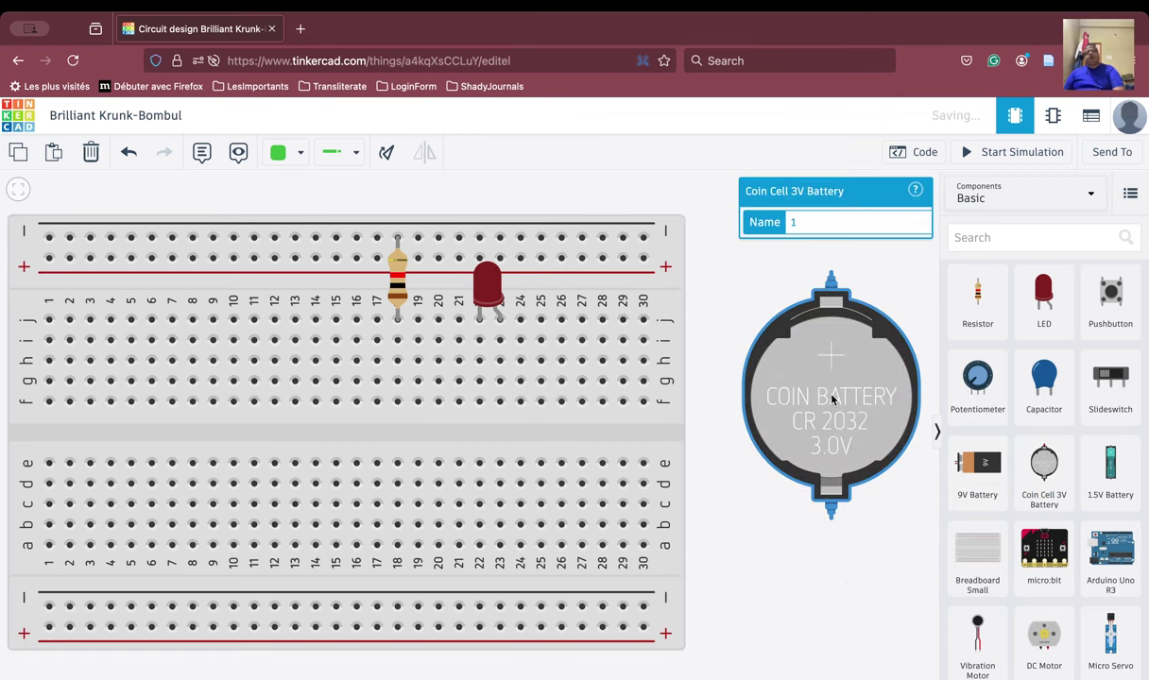
left_click(841, 582)
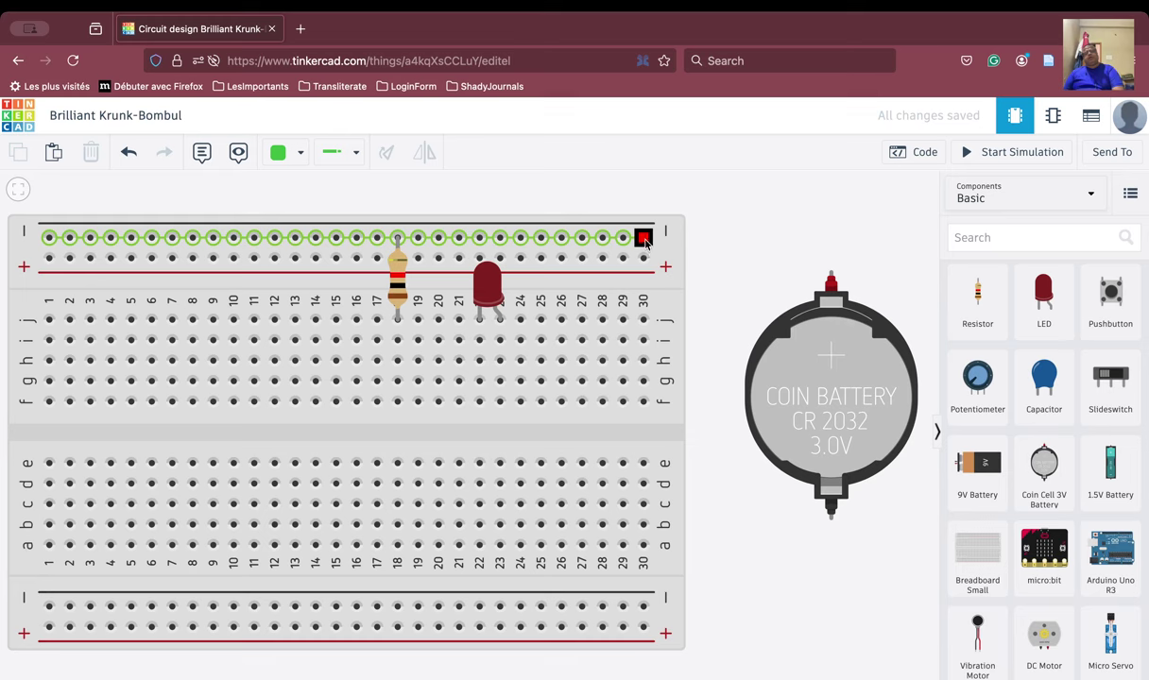
Step: Rotate the coin cell battery 180 degrees so its negative terminal points up
left_click(812, 384)
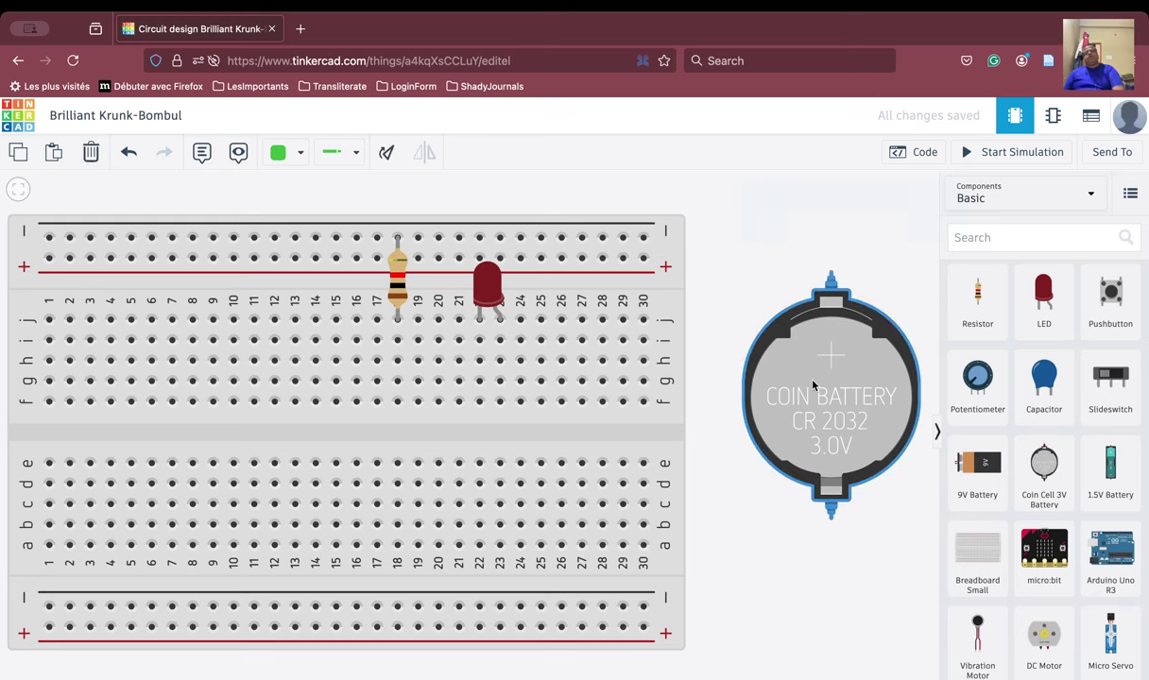
left_click(383, 157)
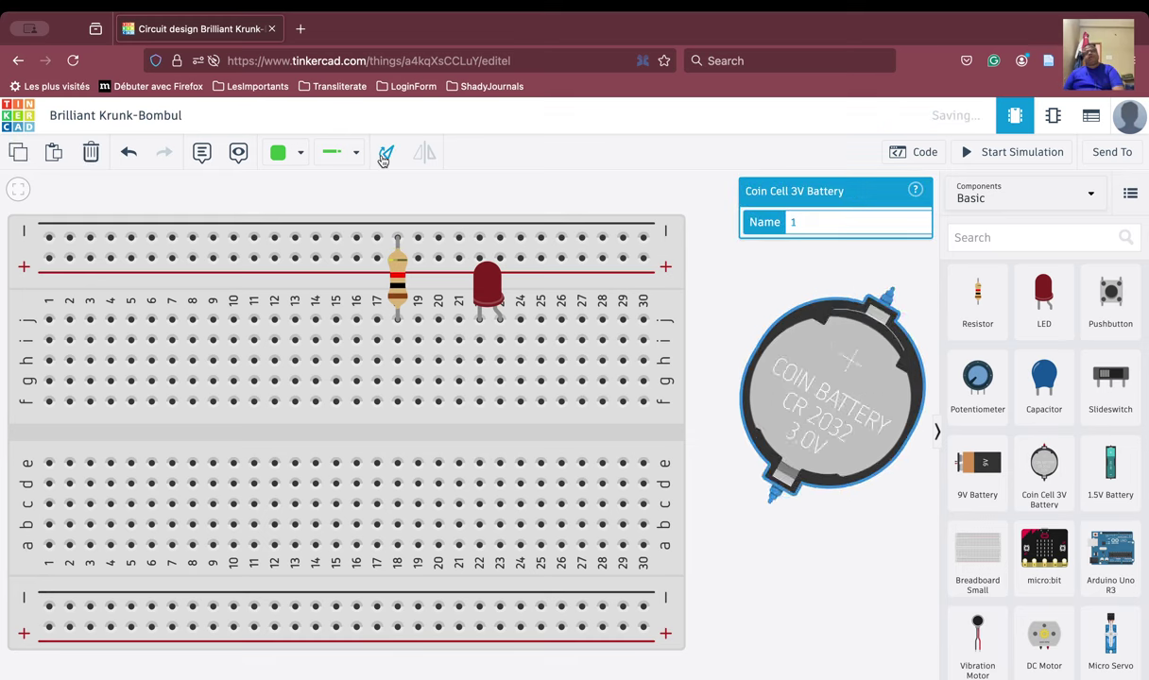
left_click(384, 157)
left_click(384, 156)
left_click(383, 156)
left_click(384, 157)
left_click(384, 157)
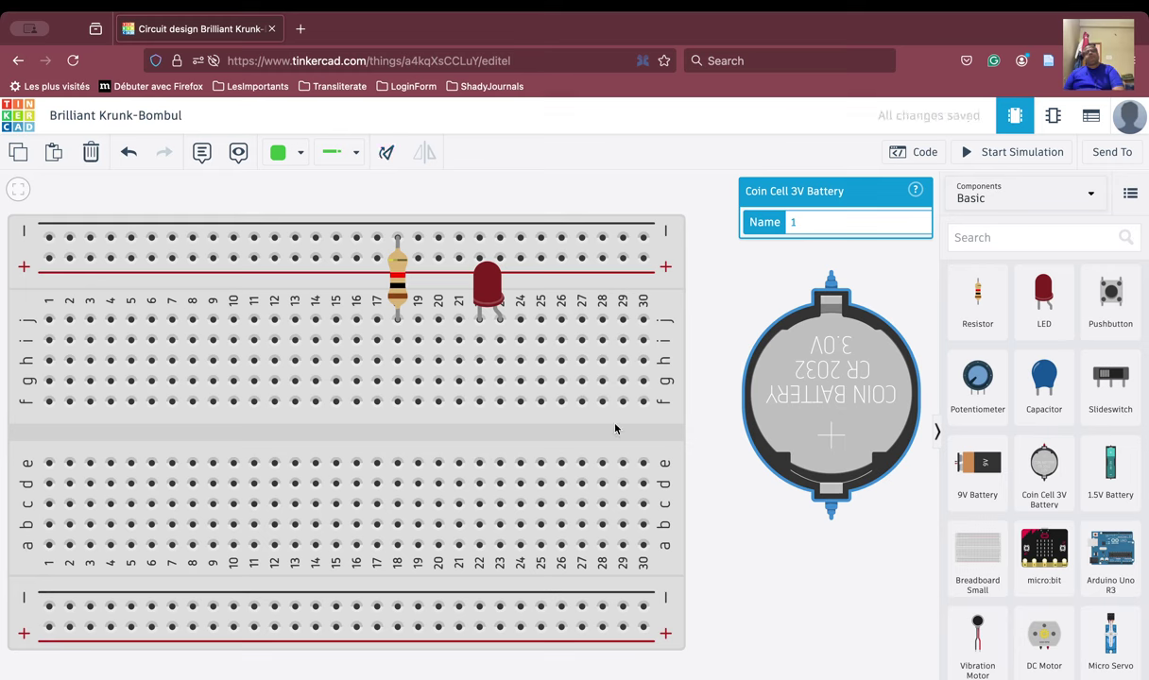
left_click(749, 557)
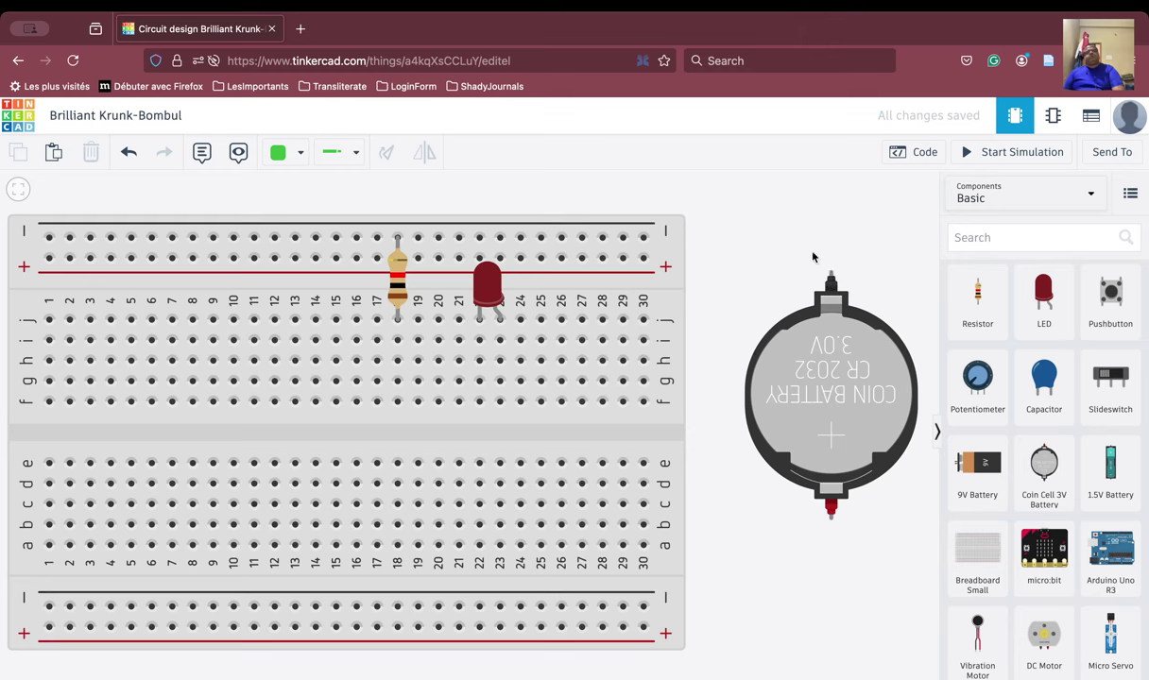
Step: Wire the last hole of the upper negative rail to the battery's negative terminal and straighten the wire's bend
left_click(643, 237)
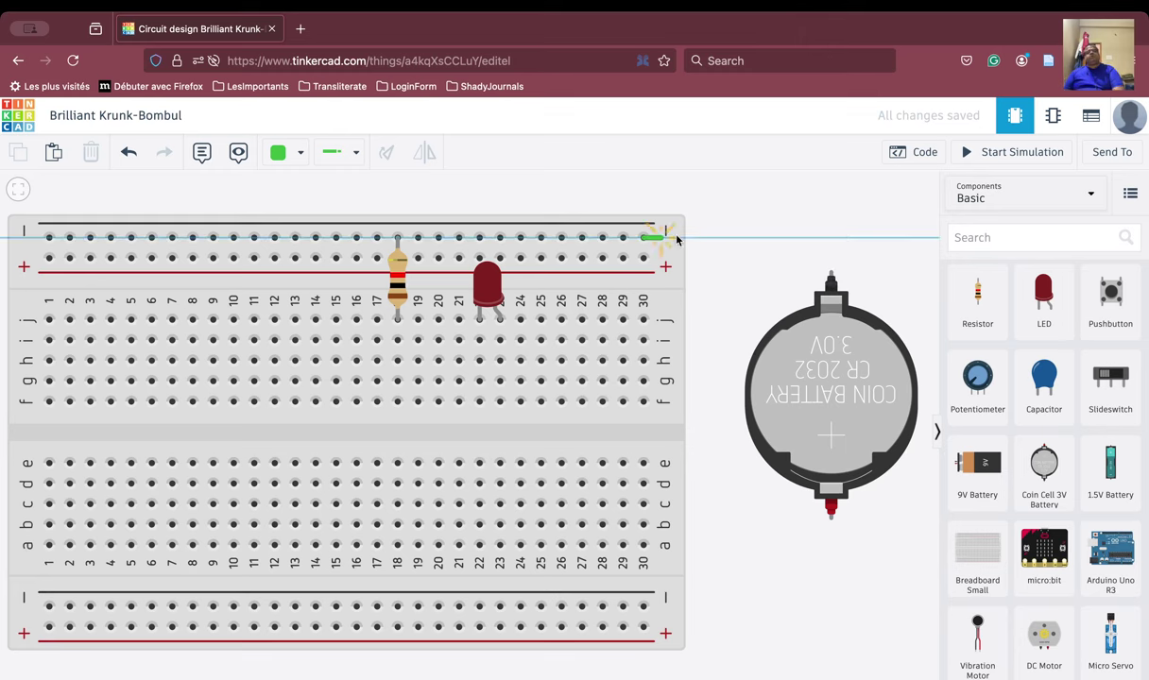
left_click(830, 277)
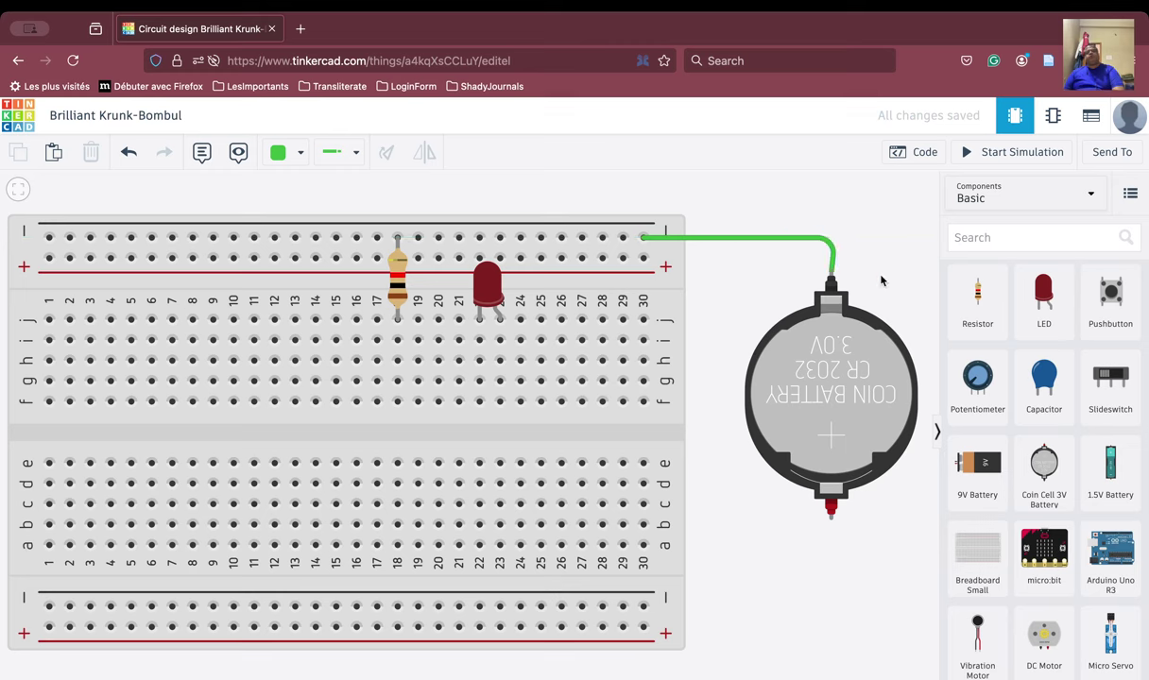
left_click(831, 244)
left_click_drag(831, 244, 828, 244)
left_click(876, 274)
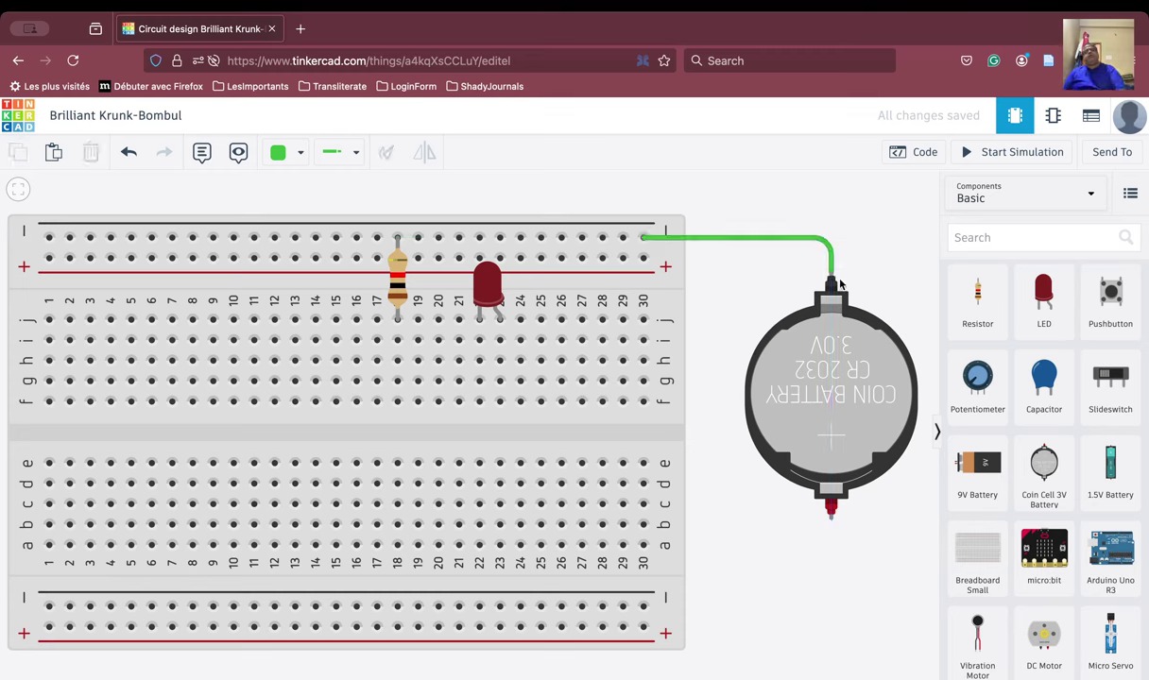
left_click(831, 274)
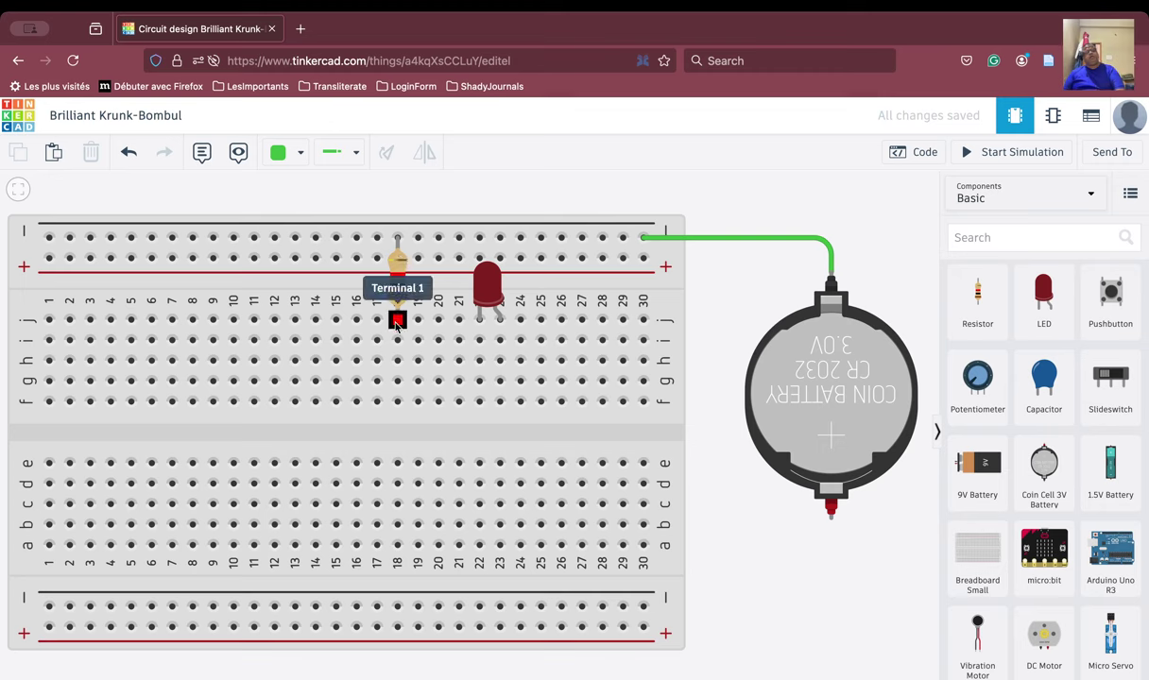
Step: Connect the resistor to the LED's cathode with a wire from i18 to i22
left_click_drag(397, 321, 397, 362)
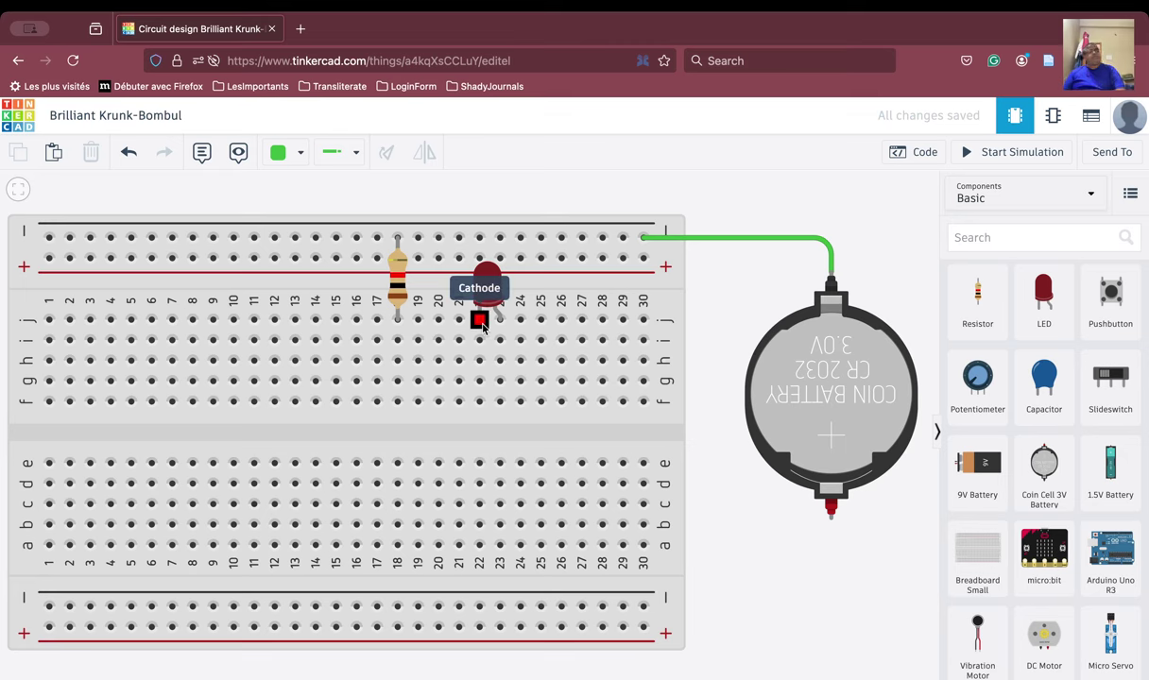
left_click(398, 340)
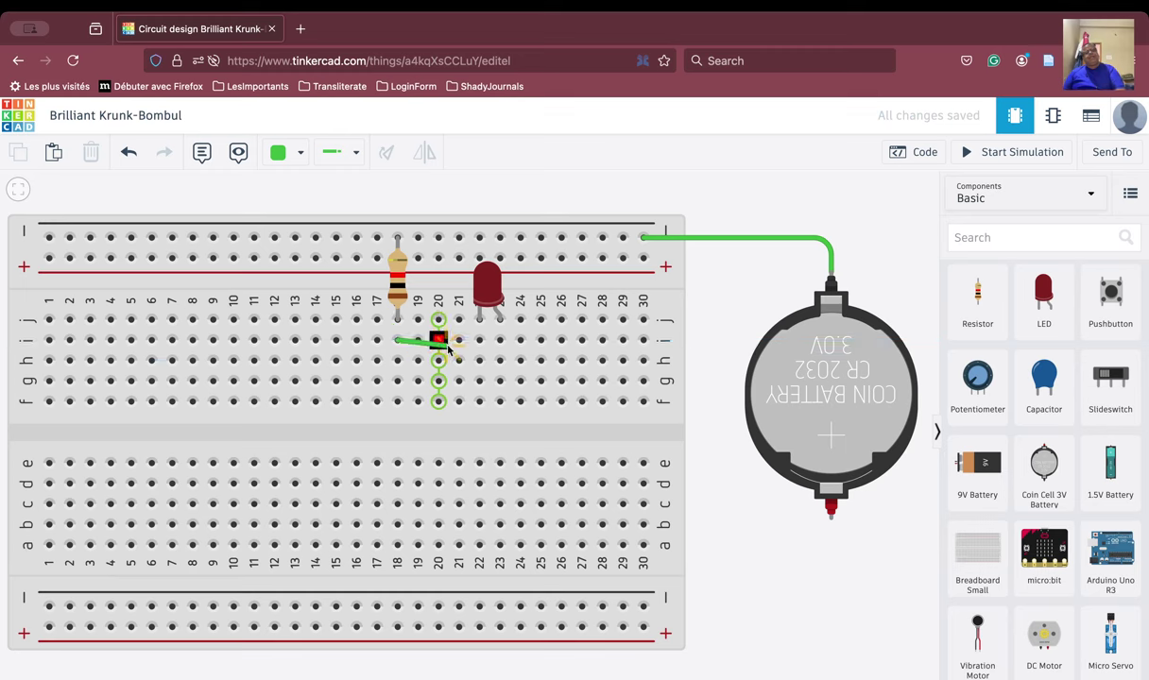
left_click(480, 340)
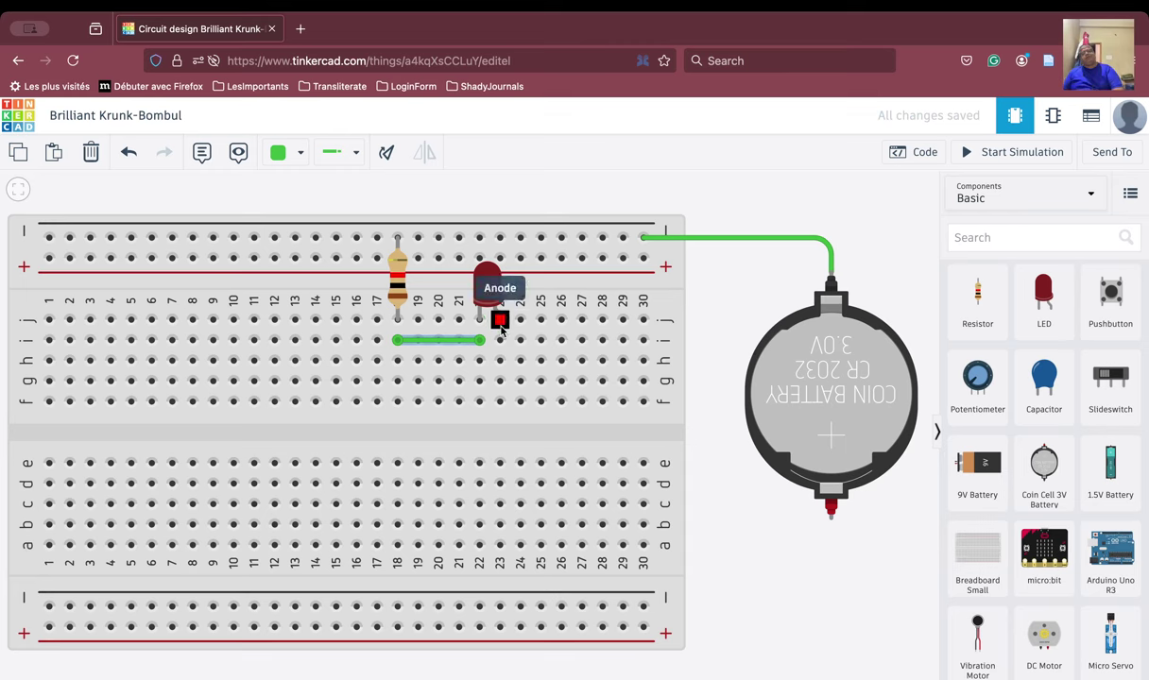
Step: Wire the battery's positive terminal to the last hole of the lower positive rail with a square corner
left_click(830, 508)
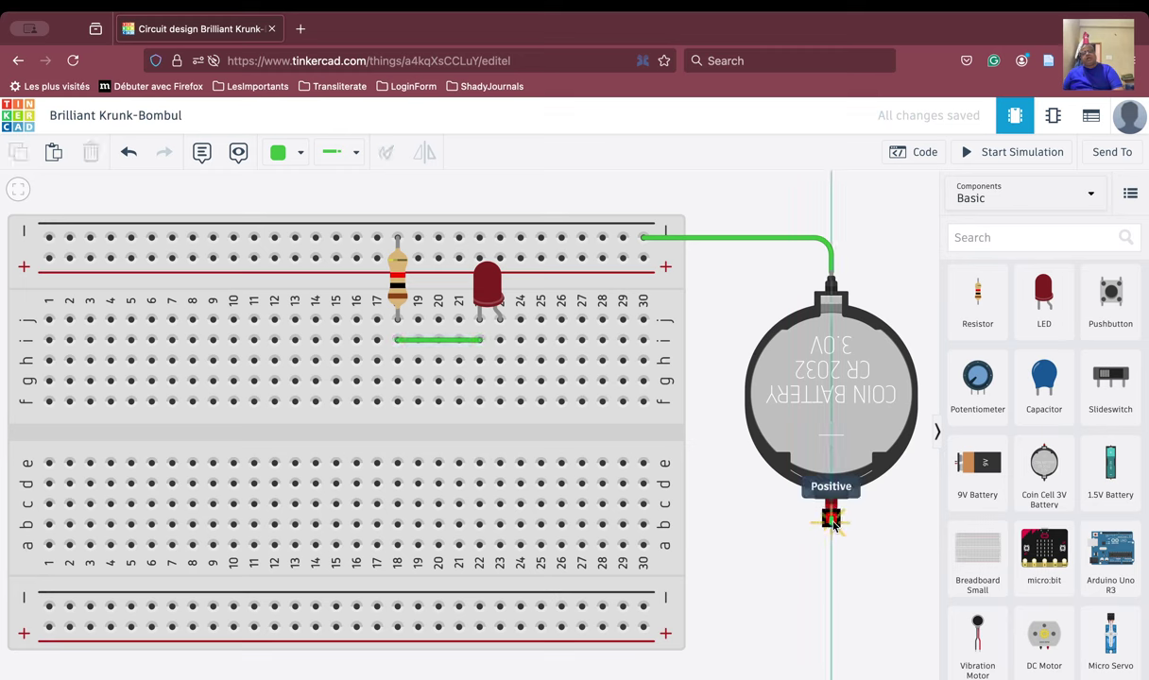
left_click(829, 635)
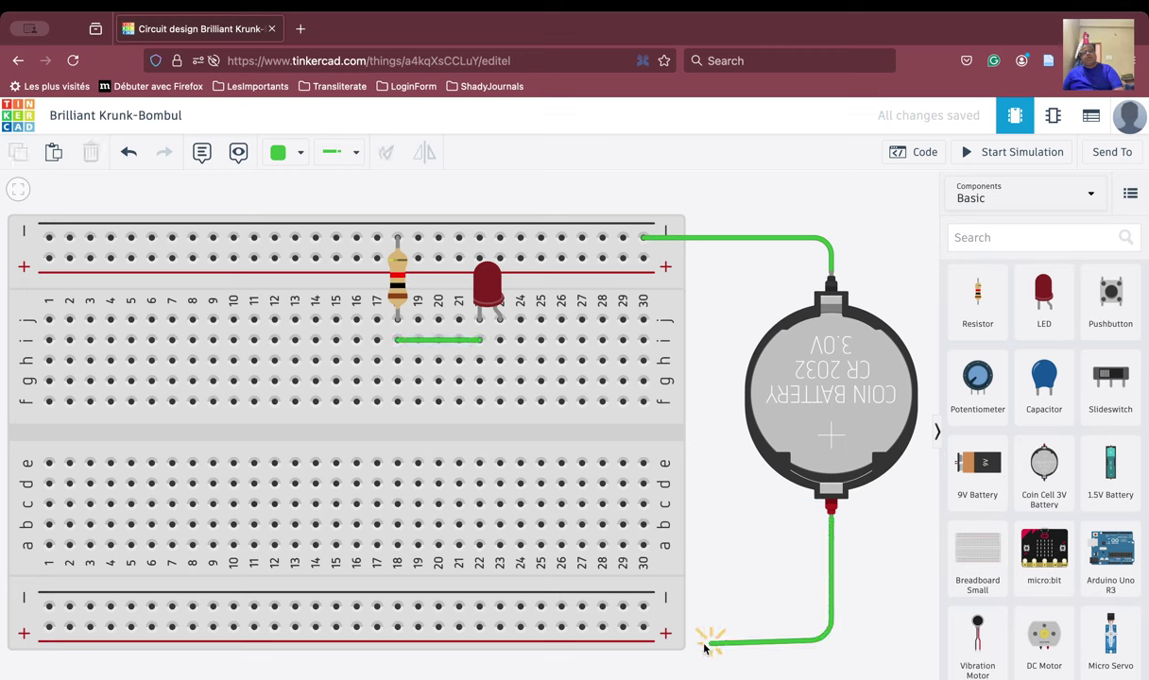
left_click(641, 626)
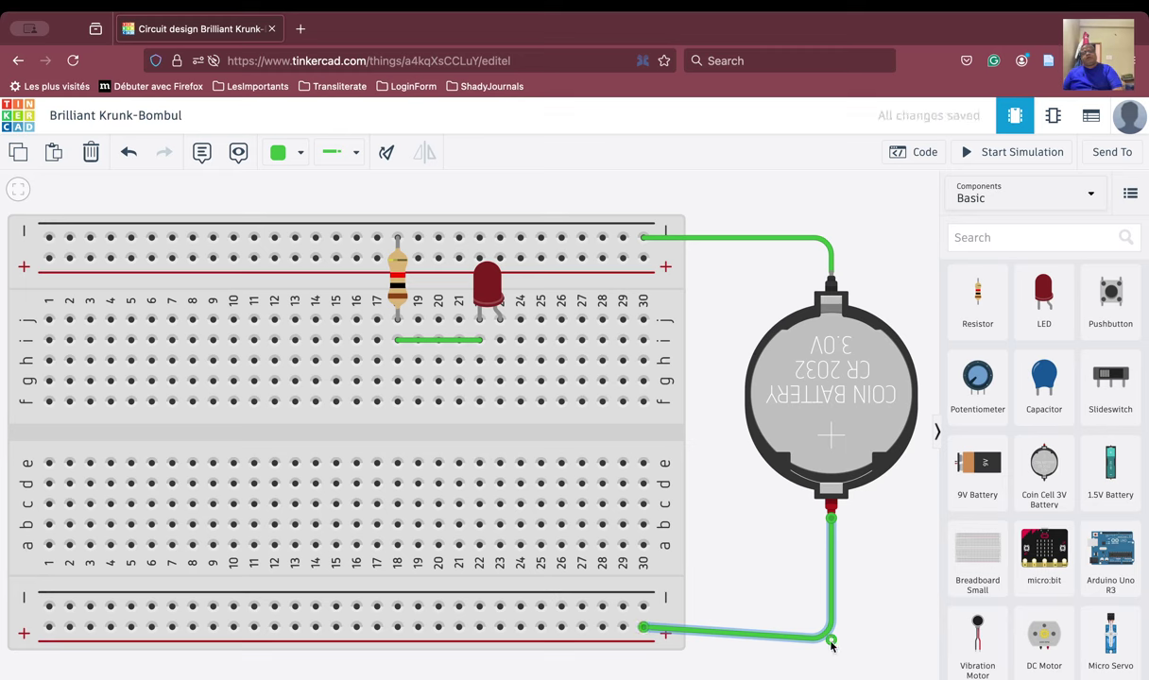
left_click_drag(831, 646, 828, 629)
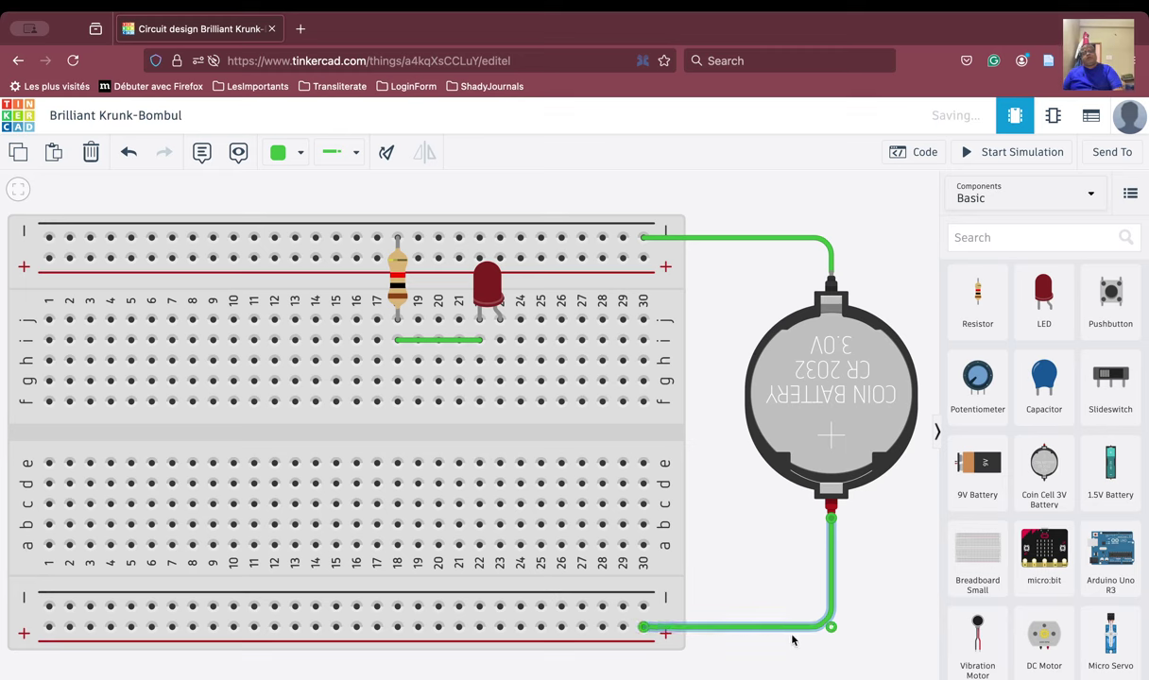
left_click(687, 661)
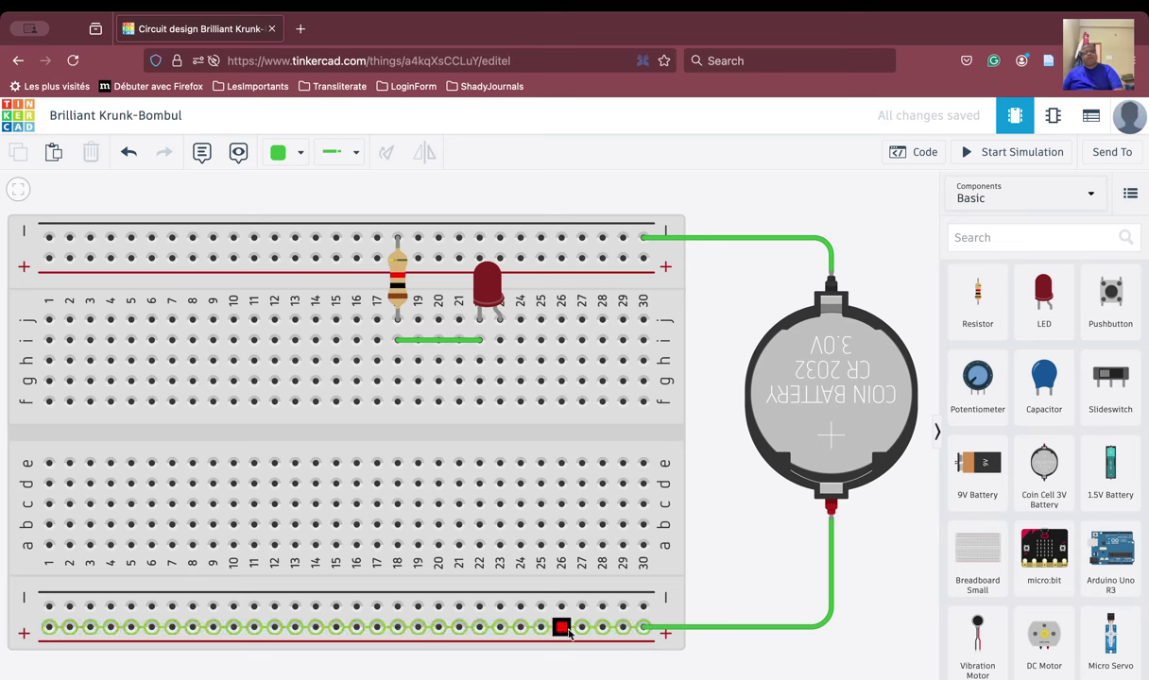
Step: Connect the LED's anode column to the lower positive rail with a straight wire from i23
left_click(499, 340)
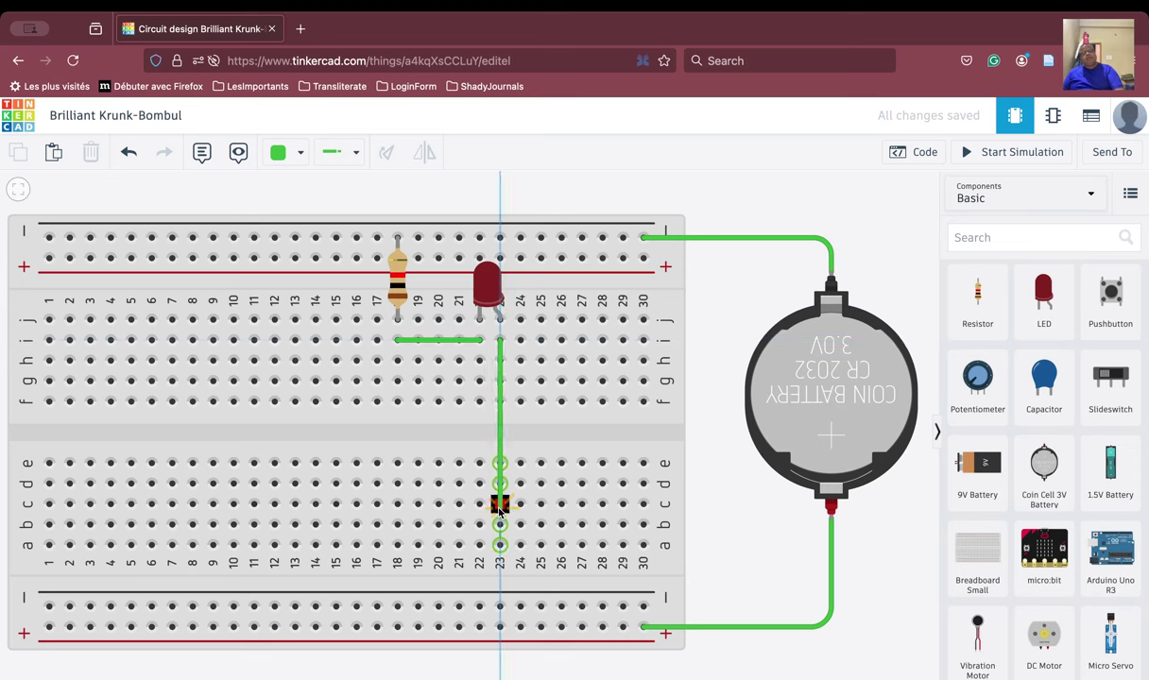
left_click(499, 628)
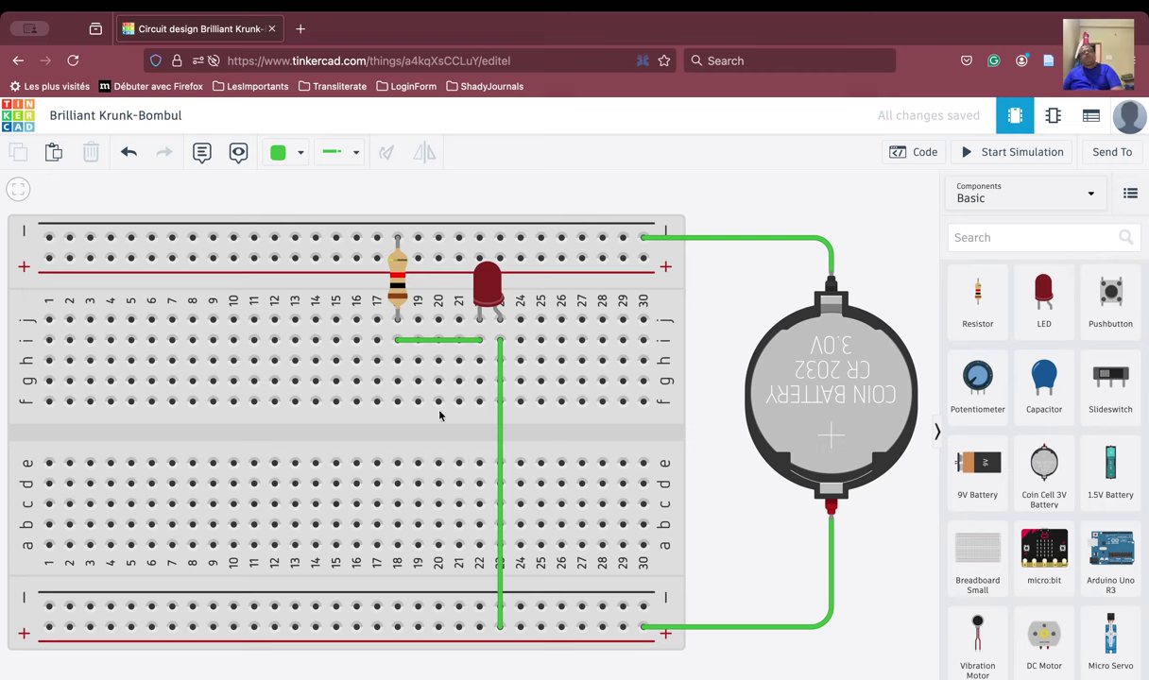
Step: Run the circuit simulation to test the LED, and stop it again
left_click(990, 153)
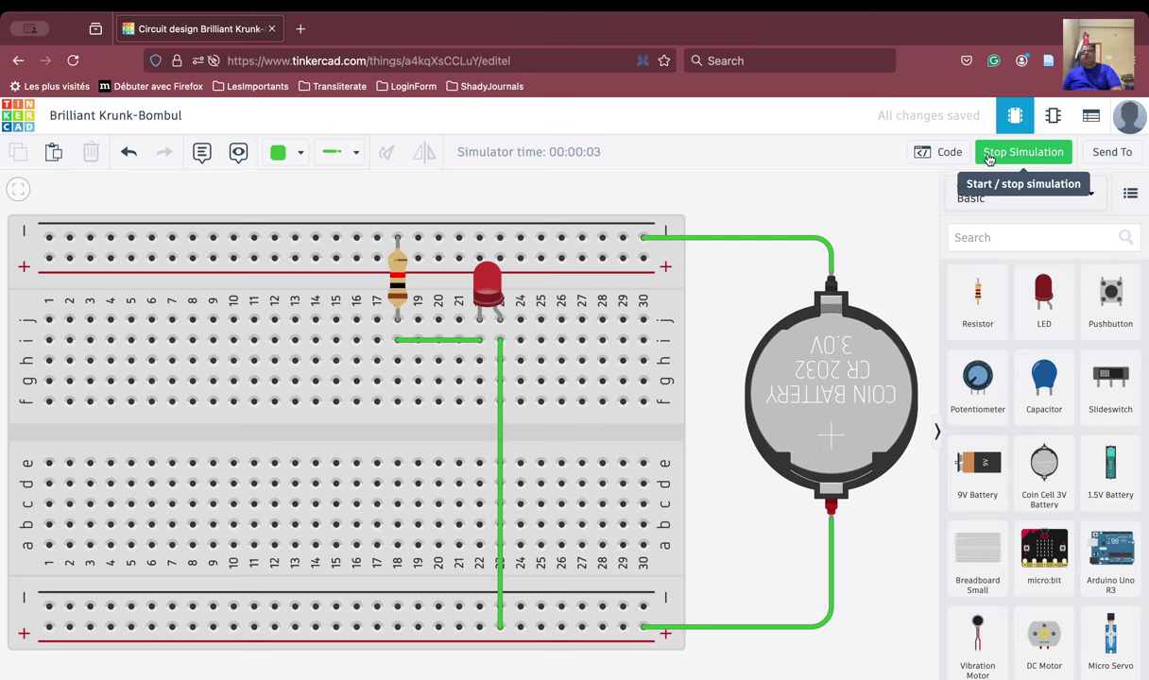
left_click(989, 156)
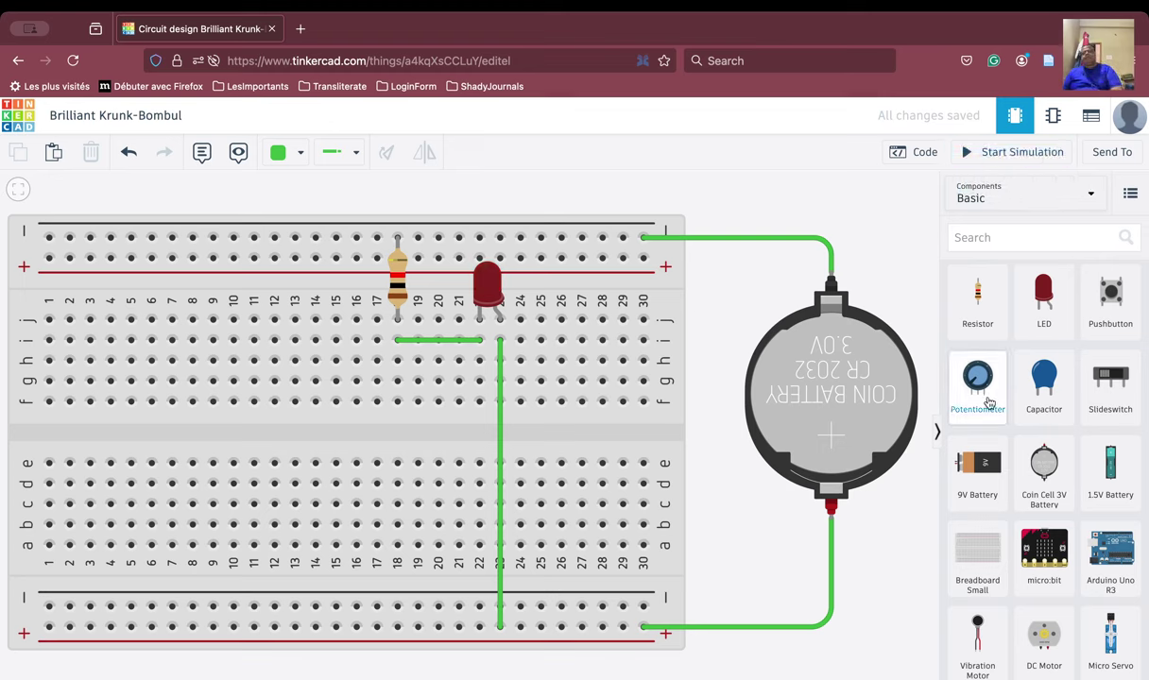
Step: Place a potentiometer on the breadboard with its terminals in h27, h28 and h29, rotated 180 degrees so its body points toward the center gap
left_click_drag(988, 403, 628, 429)
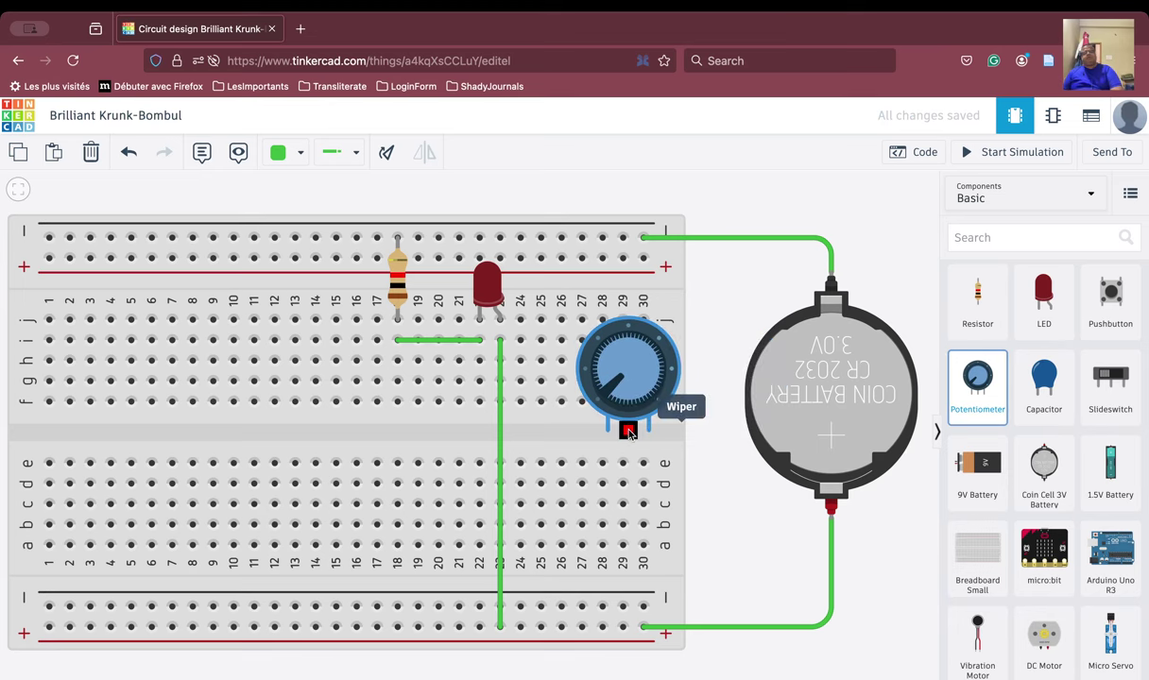
left_click_drag(628, 429, 606, 371)
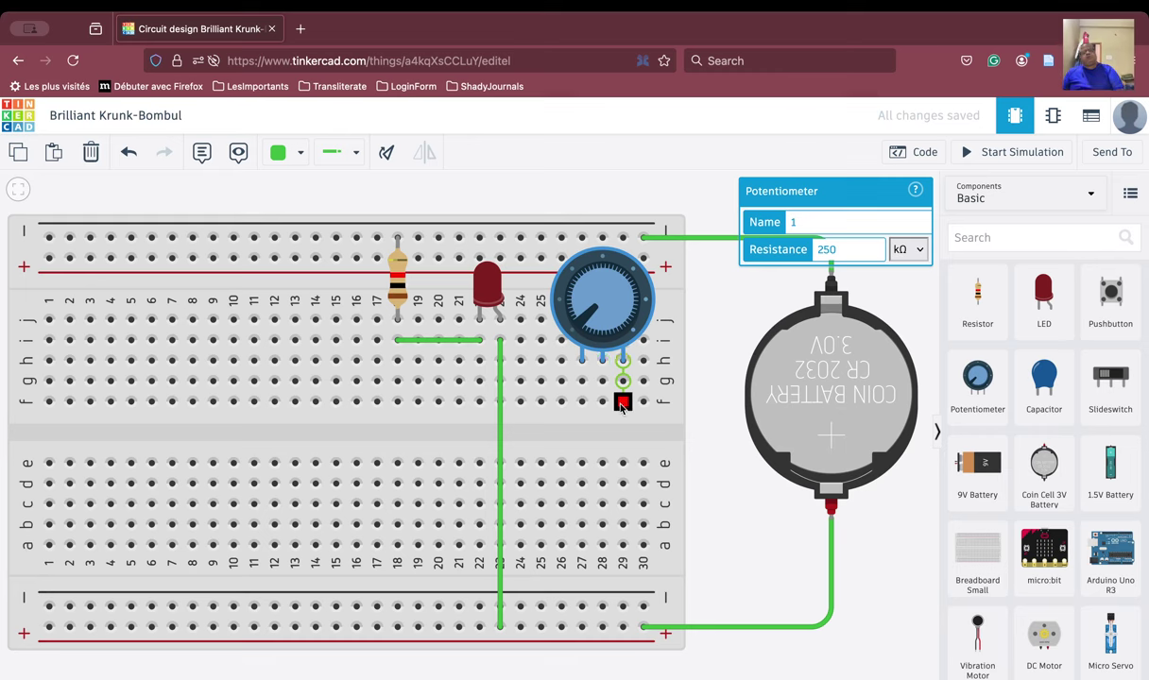
left_click(386, 153)
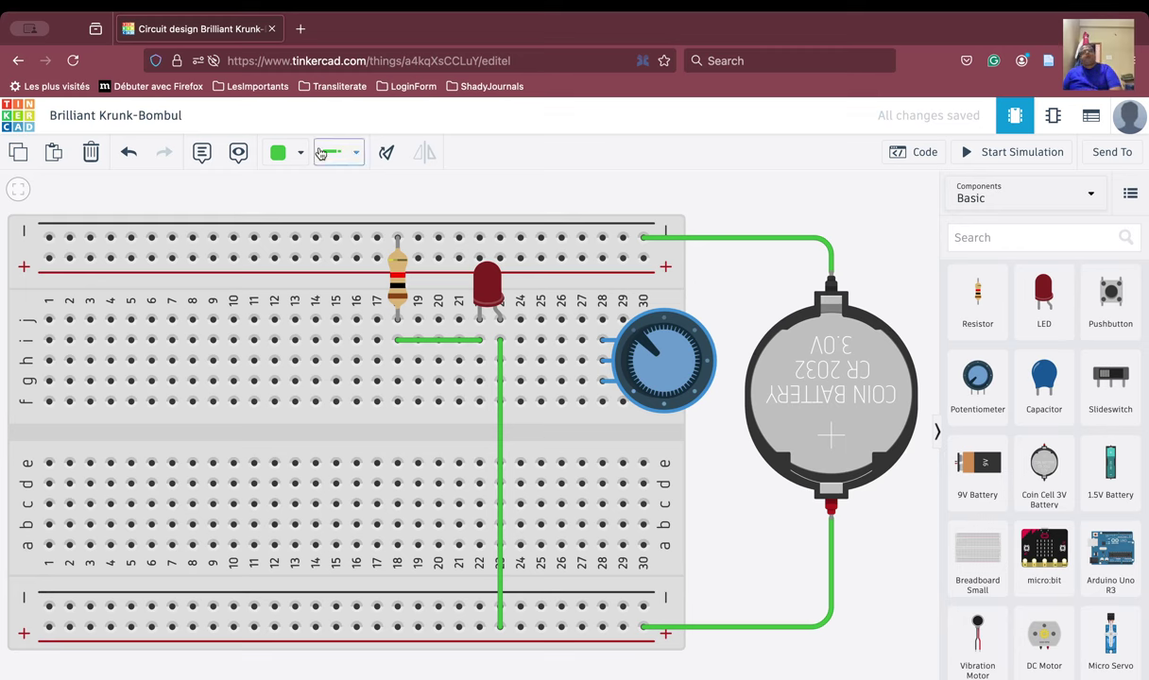
left_click(386, 151)
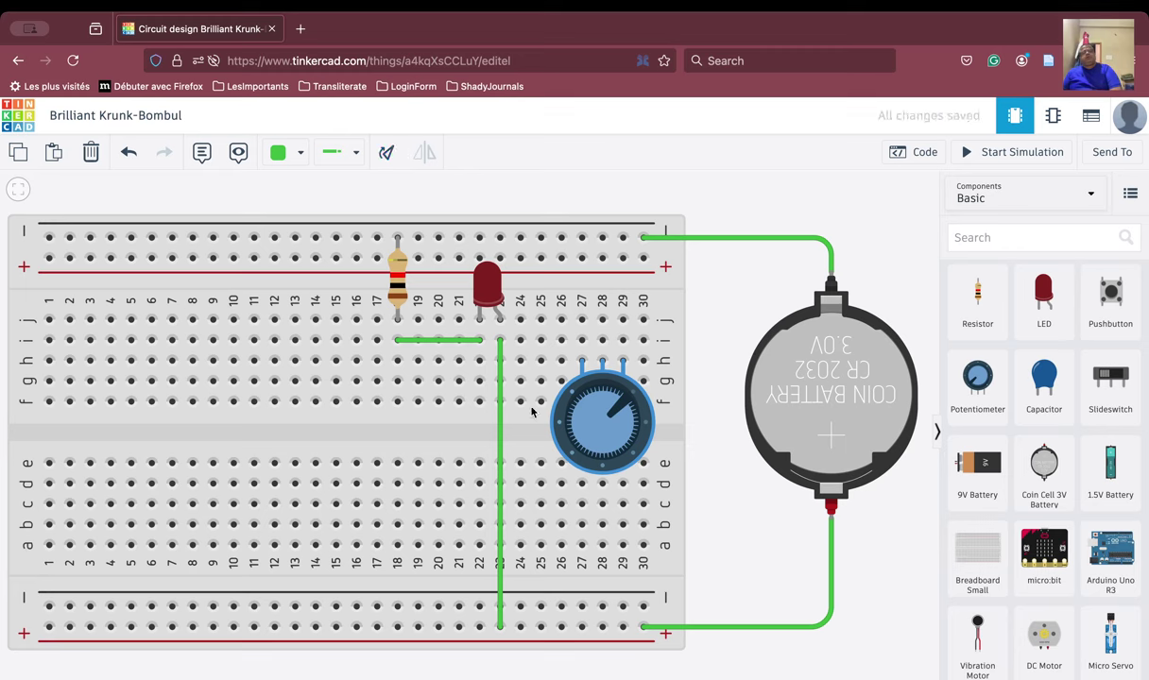